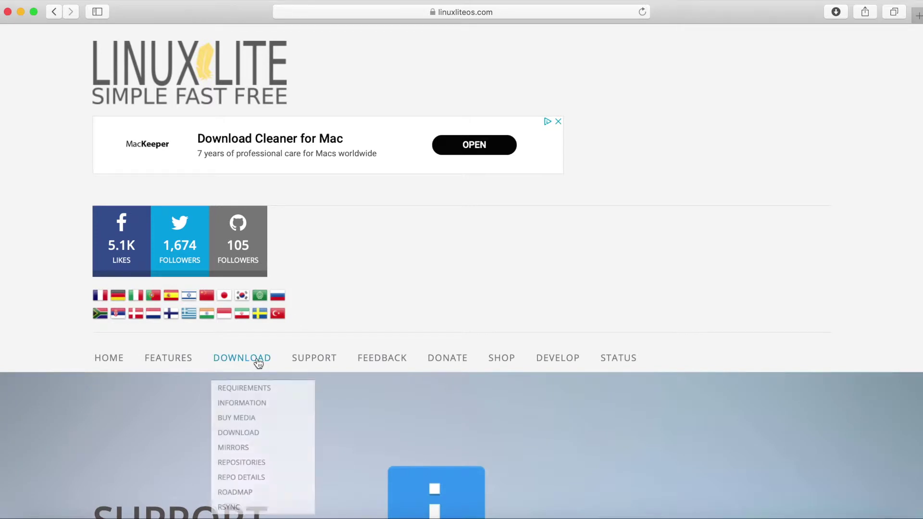
Open the Linux Lite download page from the linuxliteos.com home page
left_click(257, 359)
Scroll to the requirements and highlight the 768mb RAM and 8gb storage minimums
scroll(258, 361, "down", 1)
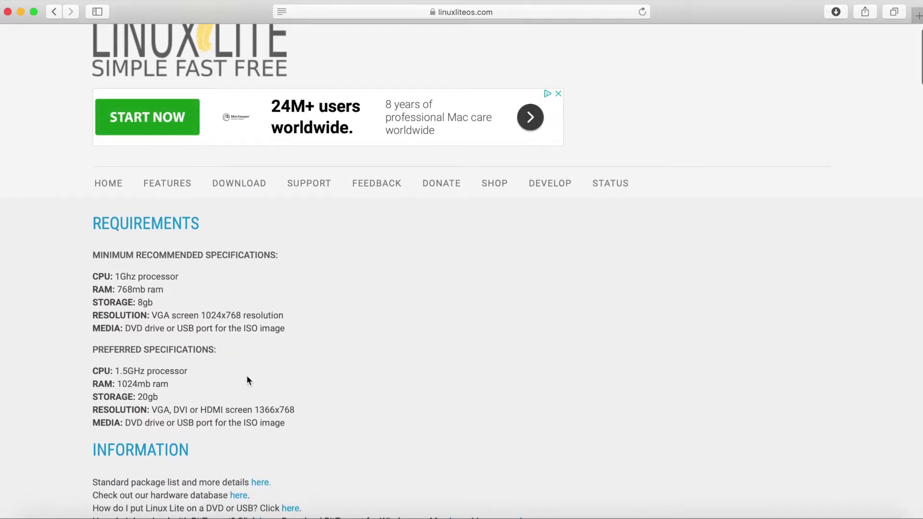
scroll(247, 376, "down", 1)
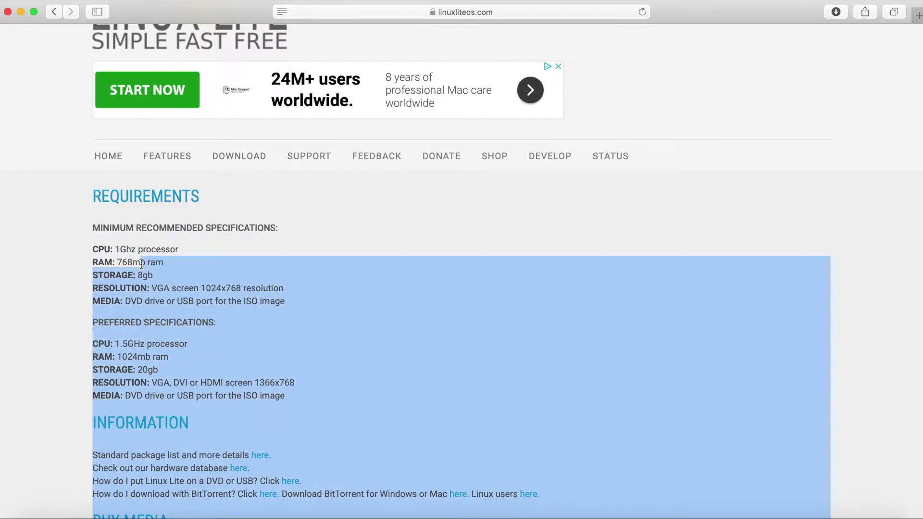
scroll(92, 221, "down", 1)
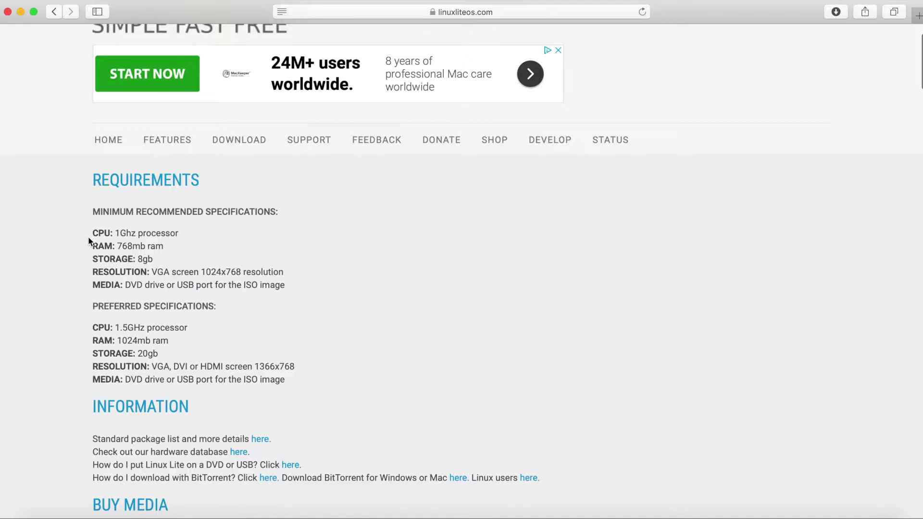
left_click_drag(99, 244, 166, 243)
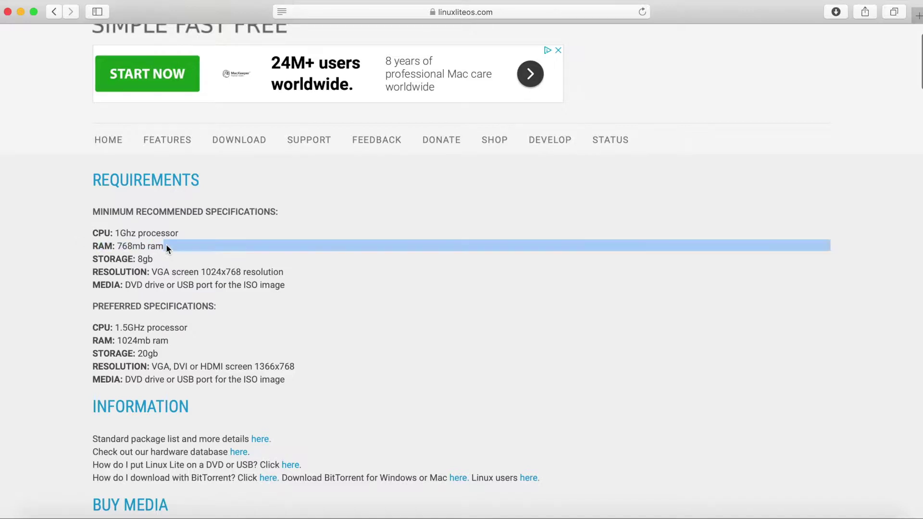
triple_click(140, 246)
left_click(140, 246)
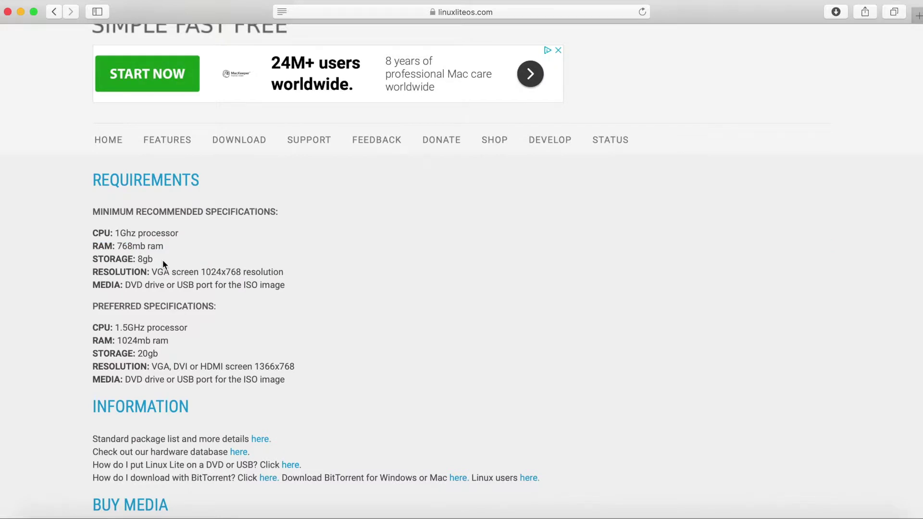
left_click_drag(94, 246, 152, 254)
left_click(152, 254)
Scroll further down and highlight the DVD drive media requirement
scroll(197, 282, "down", 1)
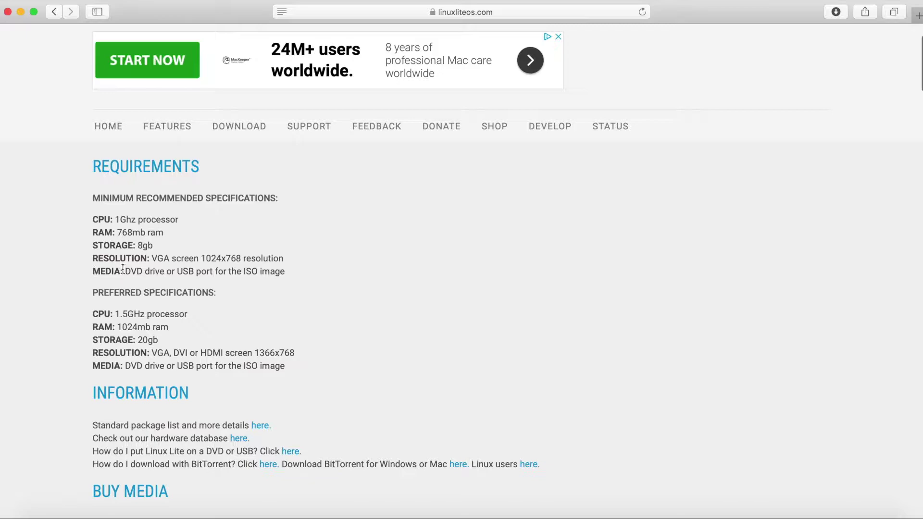
left_click_drag(124, 268, 163, 267)
left_click(164, 268)
scroll(123, 272, "down", 1)
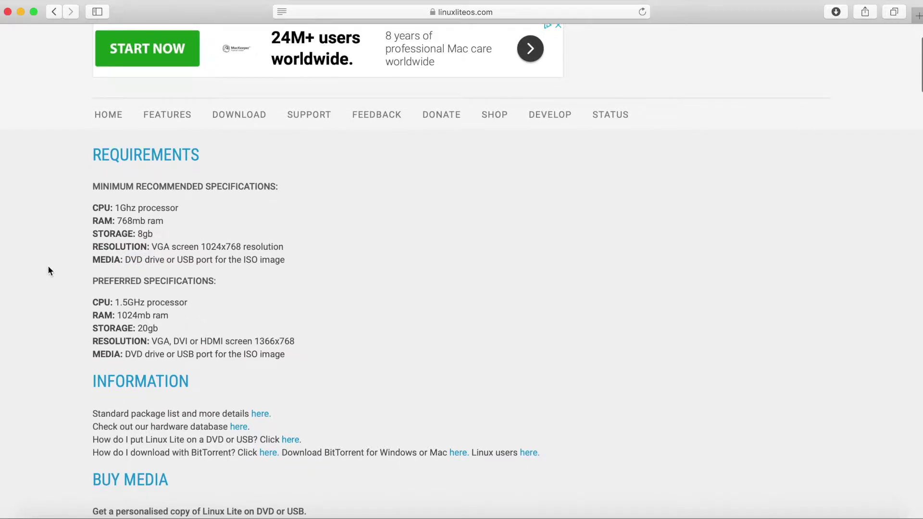
scroll(75, 279, "down", 7)
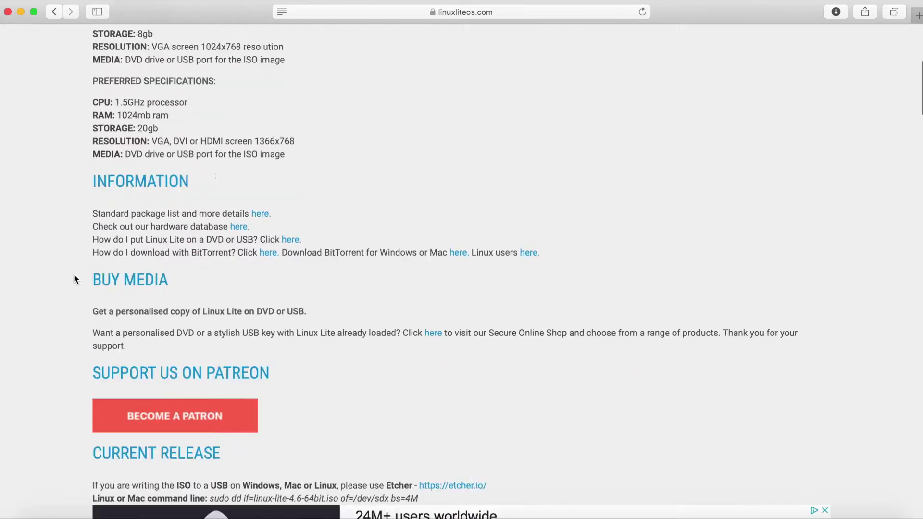
scroll(75, 279, "down", 4)
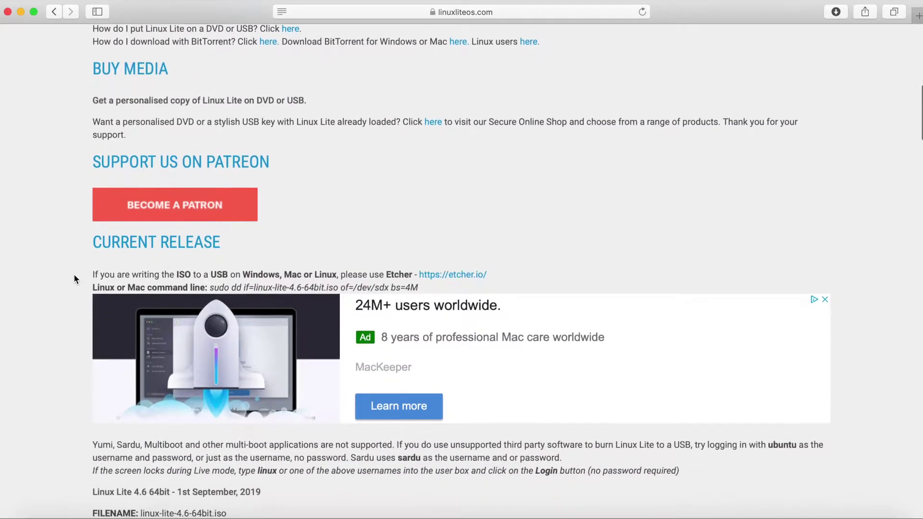
scroll(75, 276, "down", 4)
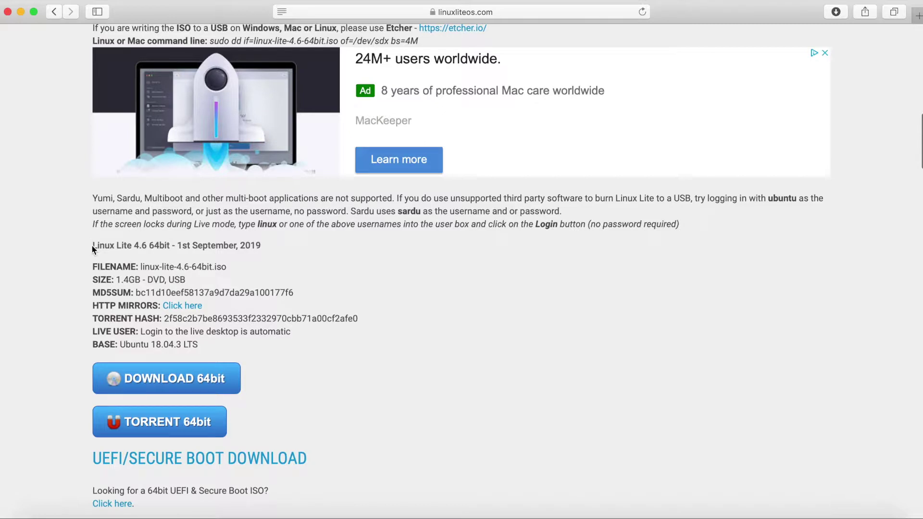
left_click_drag(92, 244, 144, 246)
left_click(139, 246)
left_click_drag(177, 246, 264, 246)
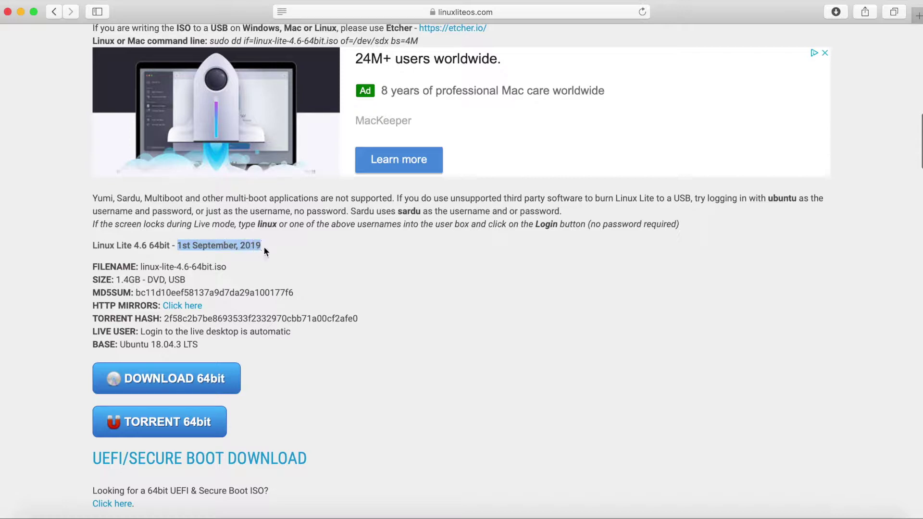
left_click(264, 246)
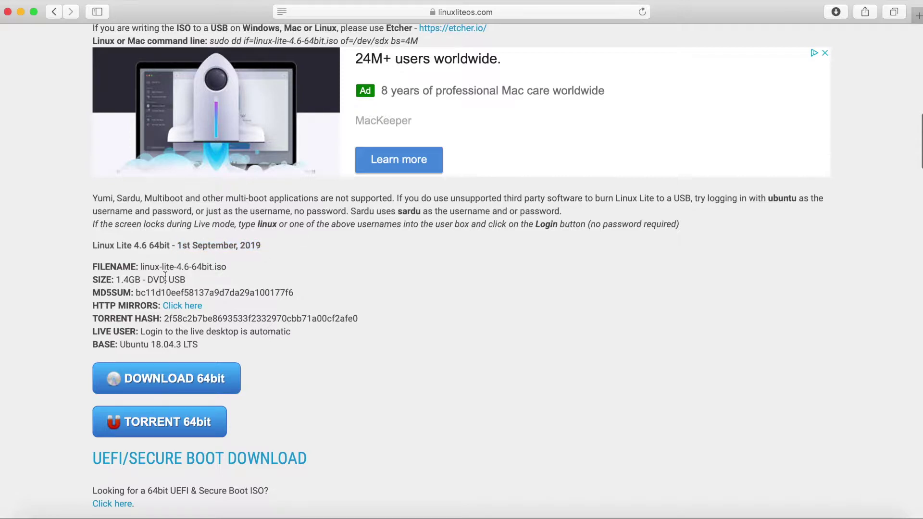
scroll(137, 273, "down", 1)
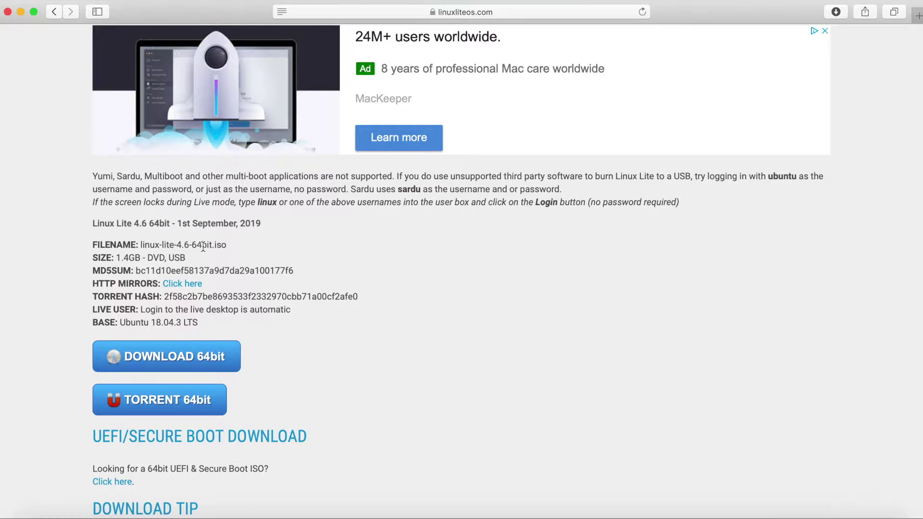
double_click(159, 223)
left_click(159, 223)
scroll(163, 225, "down", 2)
left_click_drag(95, 230, 202, 230)
left_click(203, 231)
scroll(202, 232, "down", 1)
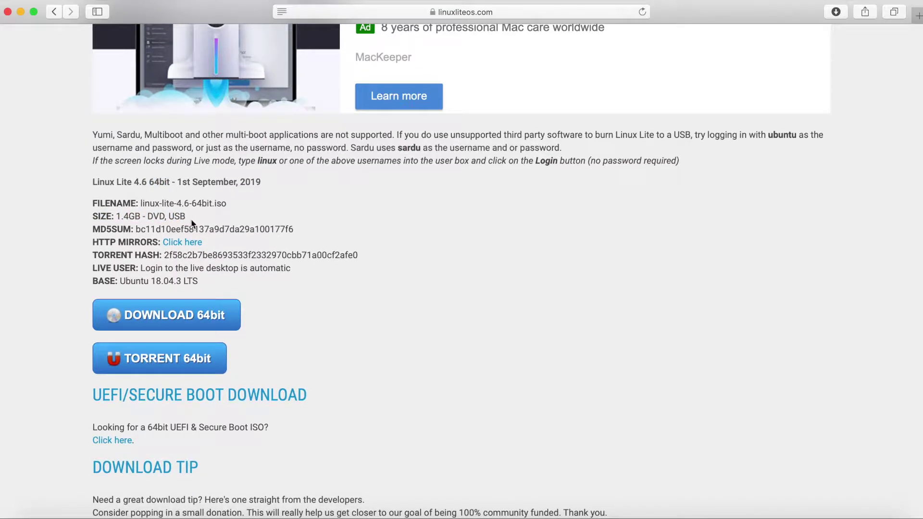
scroll(193, 221, "down", 1)
scroll(216, 224, "down", 1)
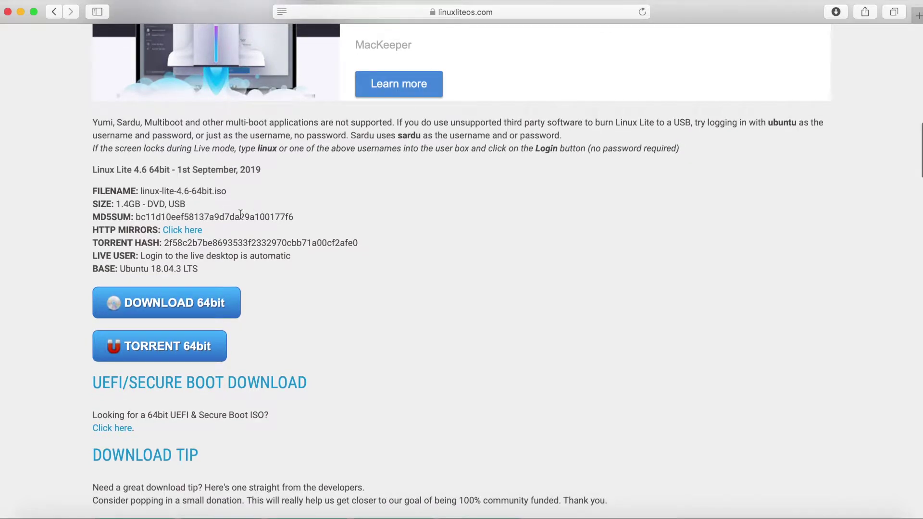
left_click_drag(203, 230, 90, 233)
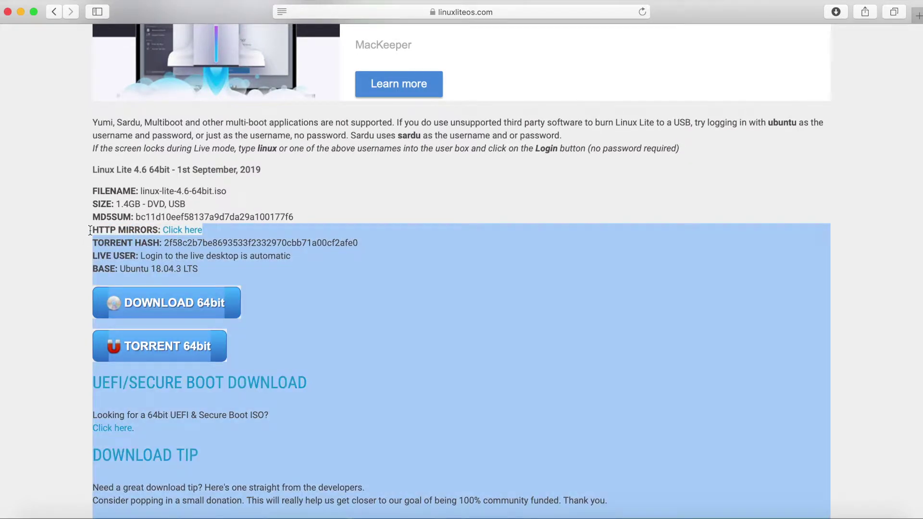
left_click(104, 231)
scroll(202, 258, "down", 1)
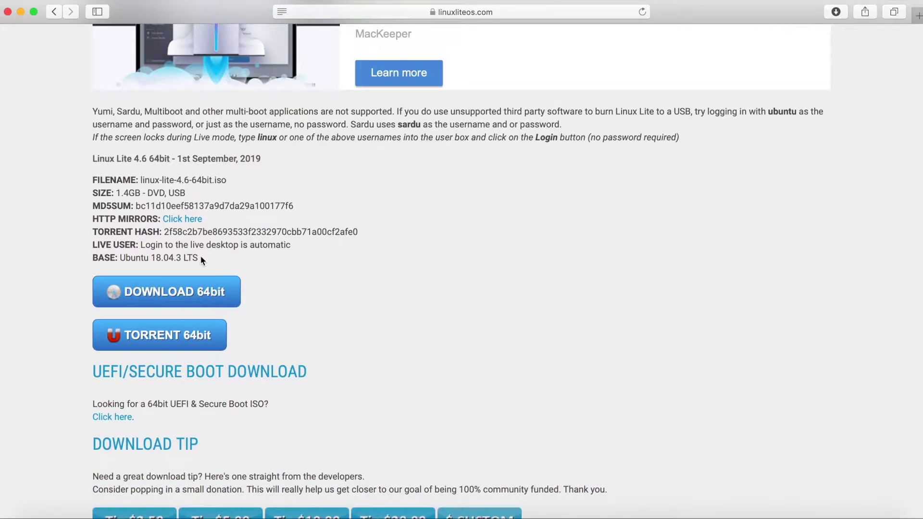
left_click_drag(200, 258, 96, 256)
left_click(99, 255)
scroll(141, 250, "down", 1)
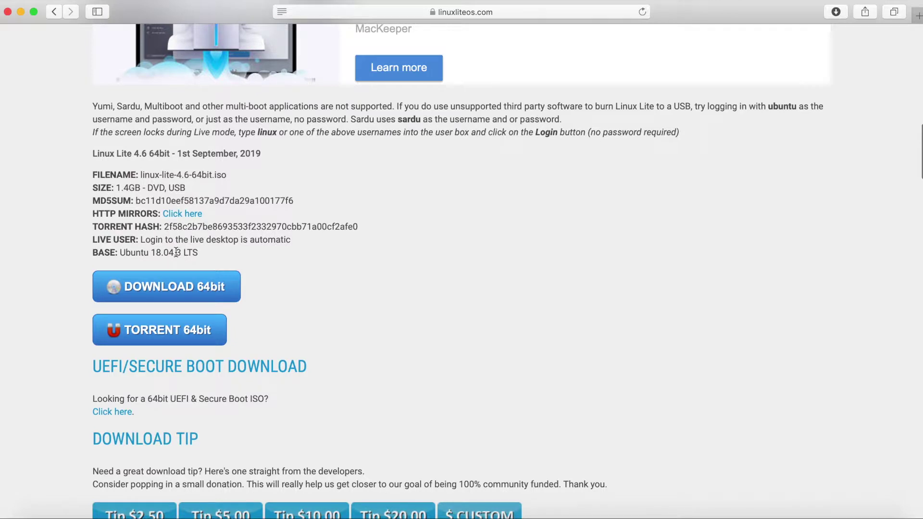
scroll(164, 270, "down", 3)
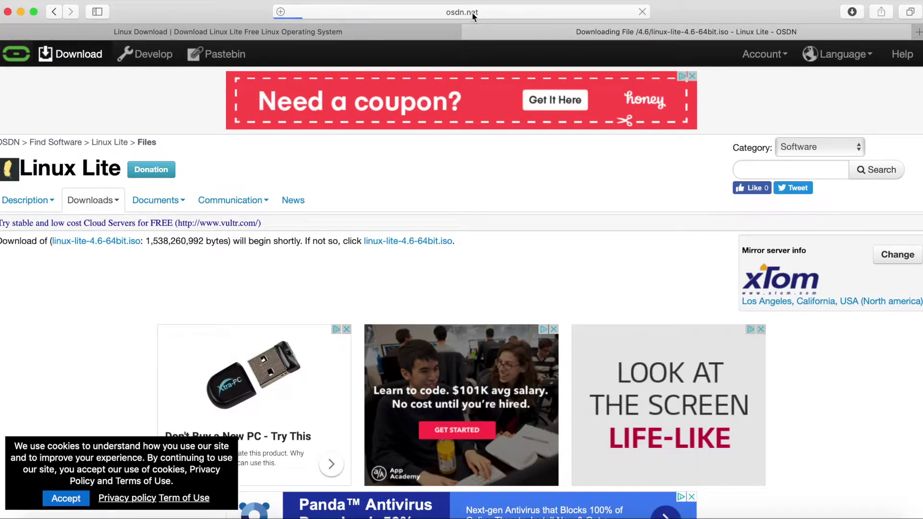
Stop the in-progress linux-lite-4.6-64bit.iso download and clear Safari's downloads list
scroll(366, 198, "down", 1)
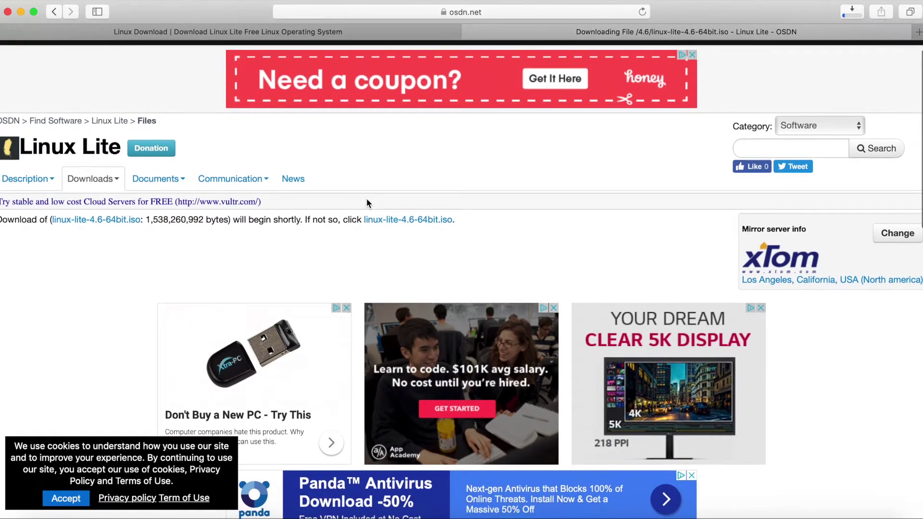
left_click(851, 14)
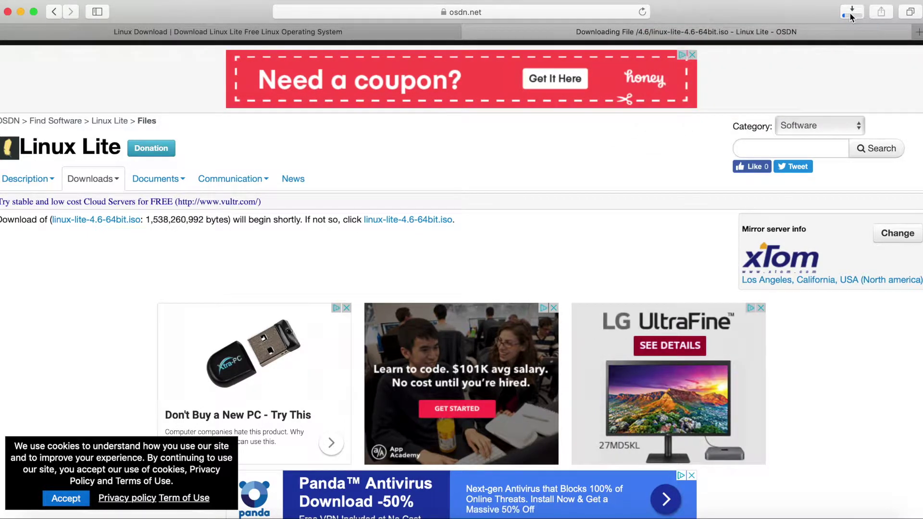
left_click(851, 14)
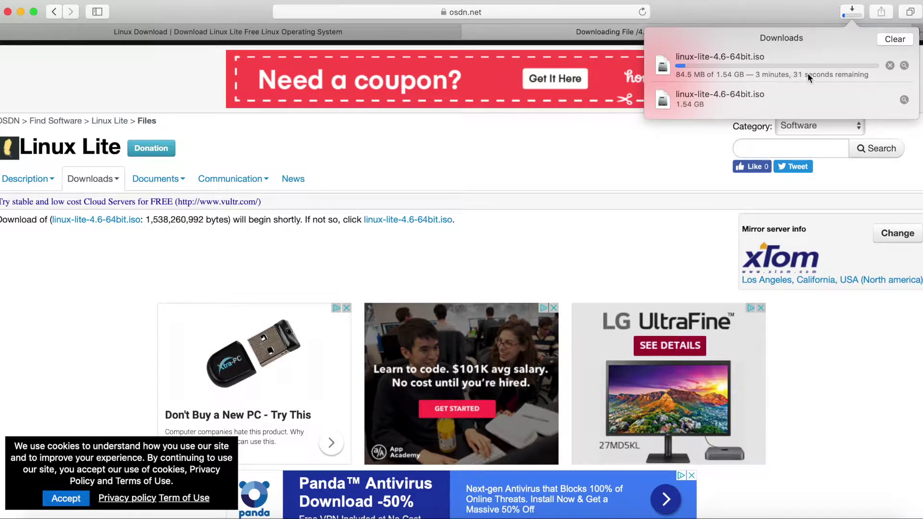
left_click(890, 66)
left_click(893, 39)
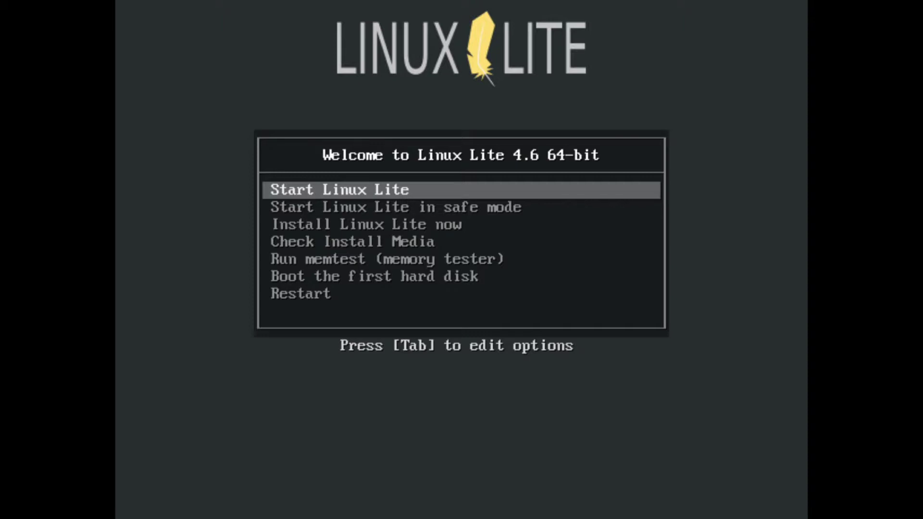
Choose 'Install Linux Lite now' from the boot menu
key("Down")
key("Down")
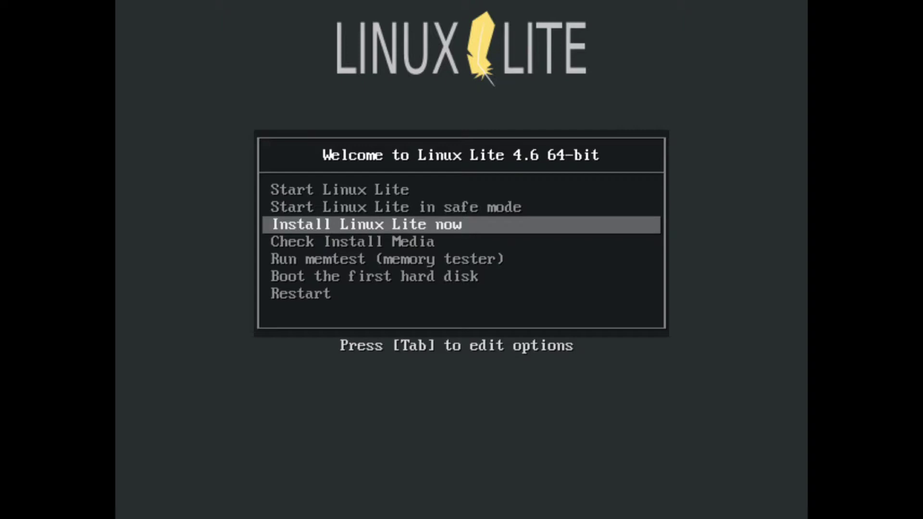
key("Return")
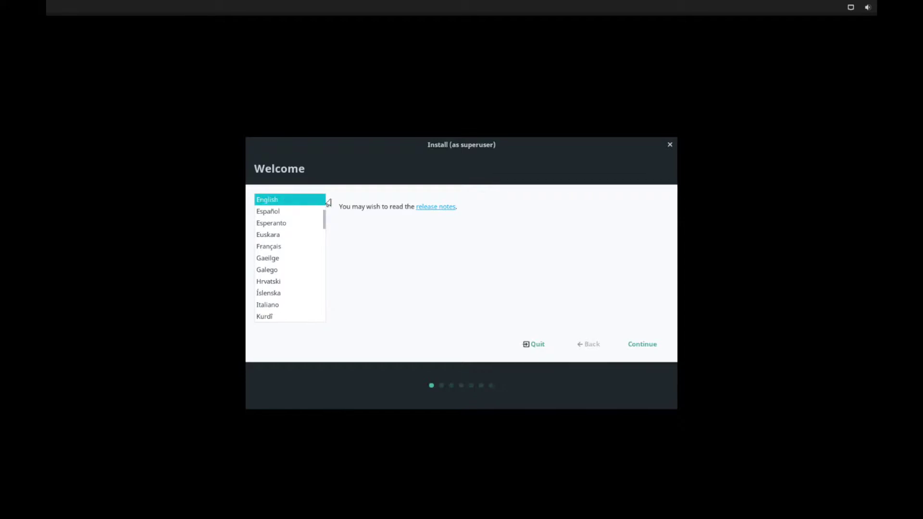
Keep English with the English (US) keyboard and leave both update options unchecked
left_click(652, 348)
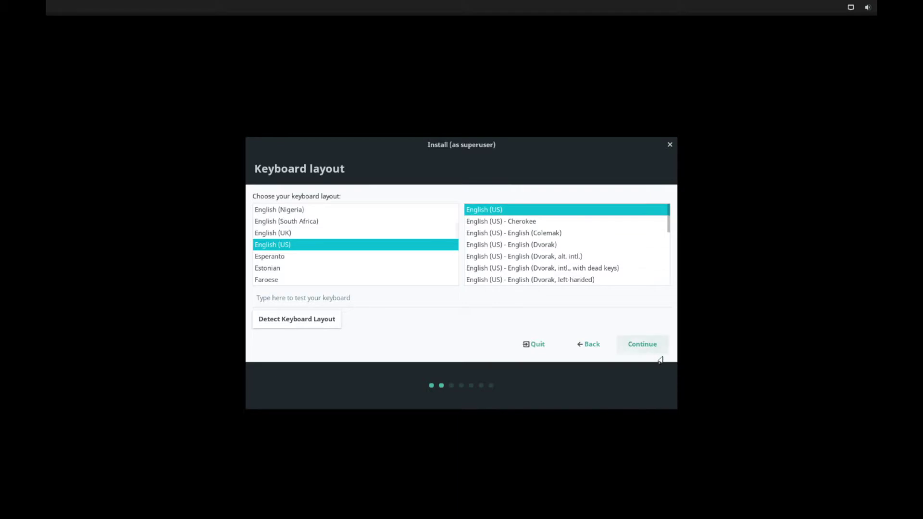
left_click(646, 346)
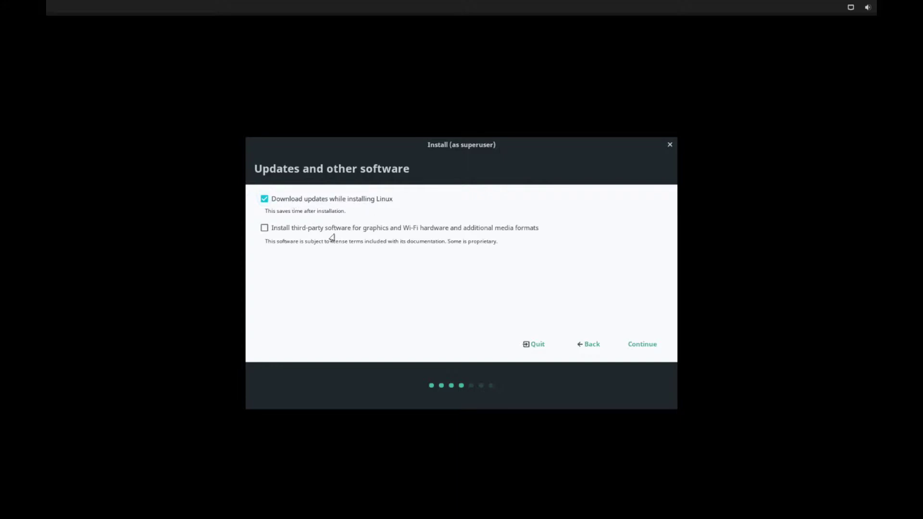
left_click(312, 203)
left_click_drag(266, 210, 371, 211)
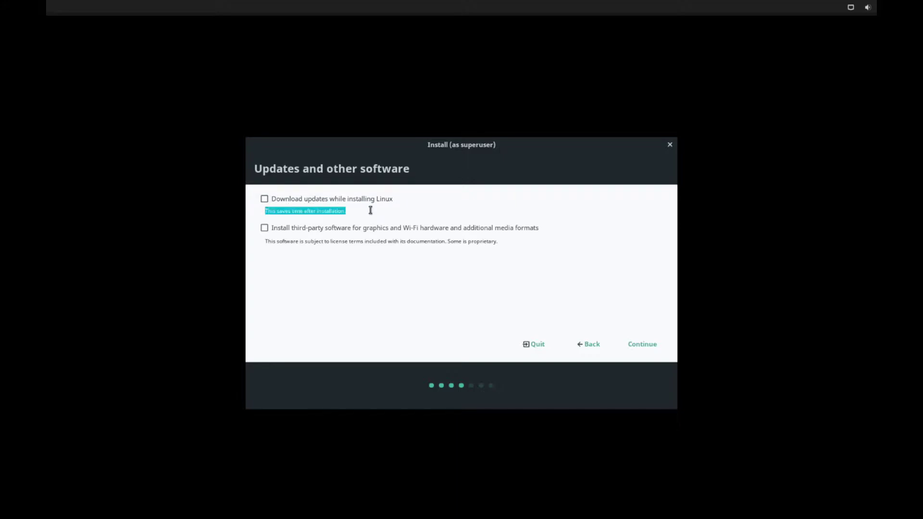
left_click(370, 210)
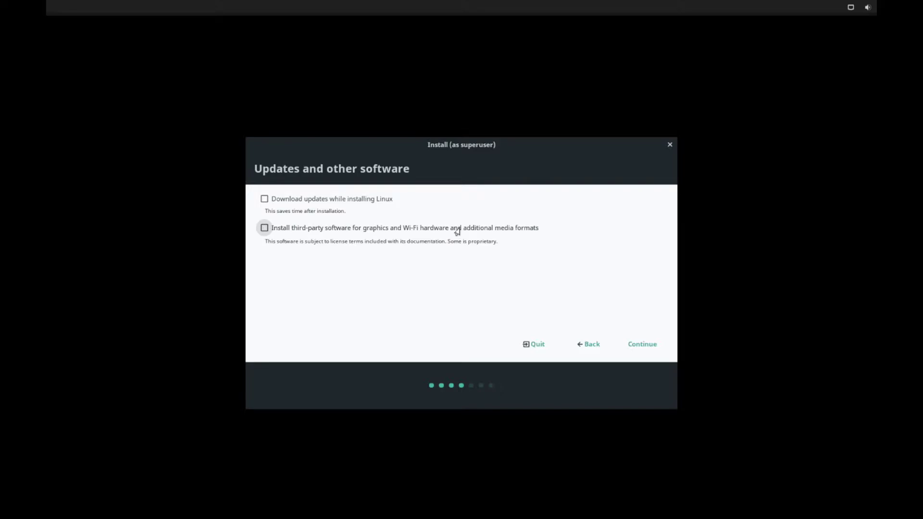
left_click(644, 346)
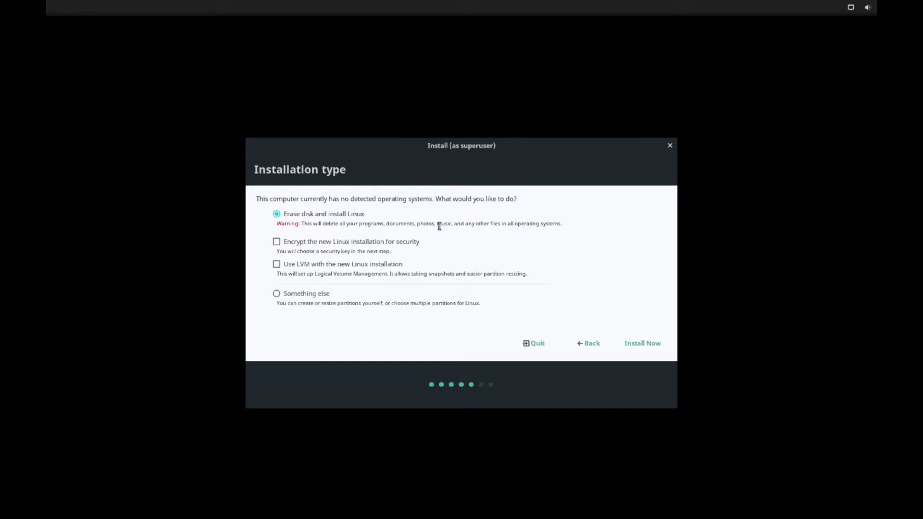
left_click_drag(304, 222, 490, 225)
left_click(490, 226)
Choose Install Now and confirm rewriting sda's partition table with an ext4 partition #1
left_click(638, 351)
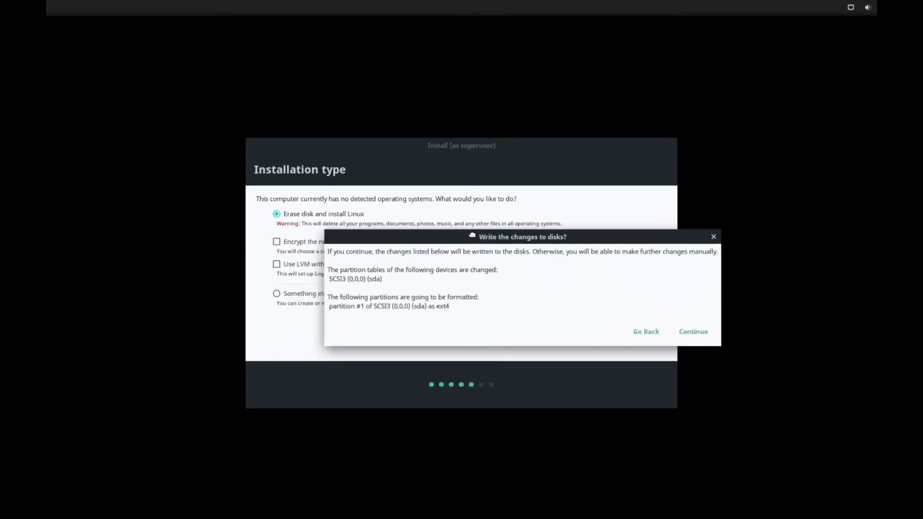
left_click_drag(473, 236, 430, 191)
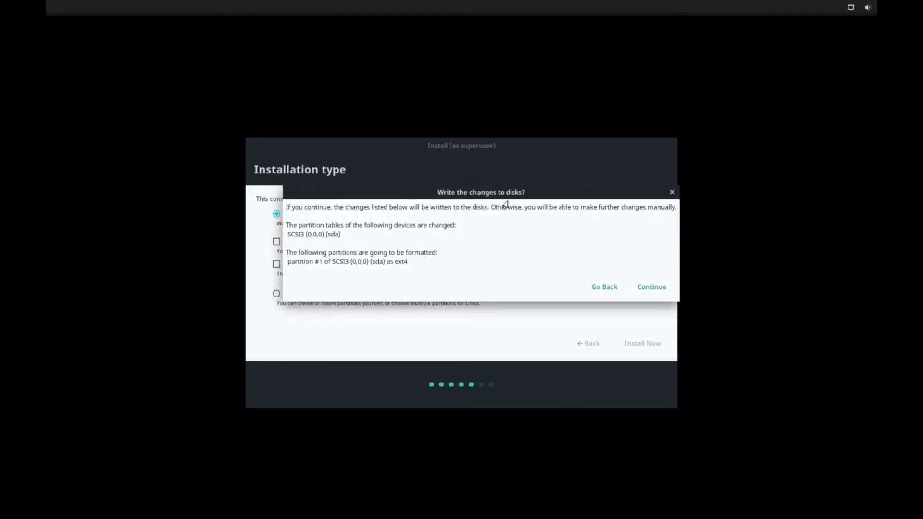
left_click_drag(505, 192, 483, 184)
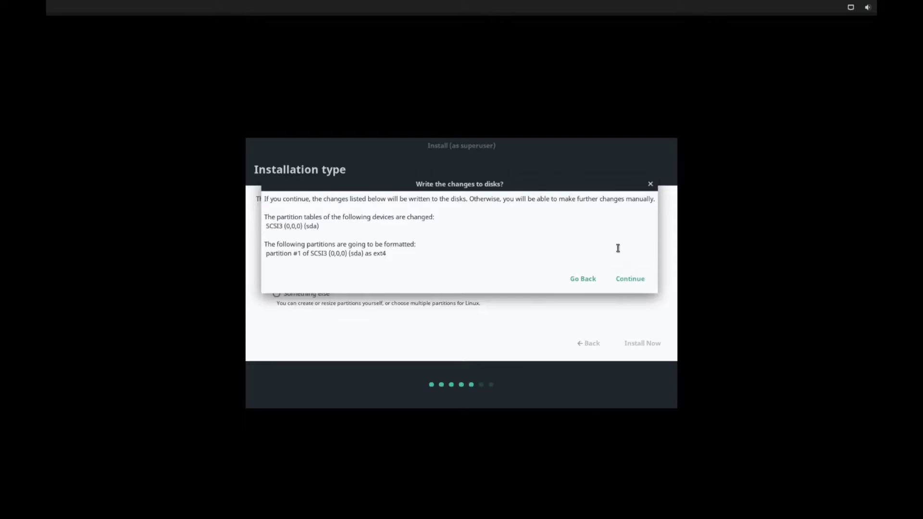
left_click(627, 284)
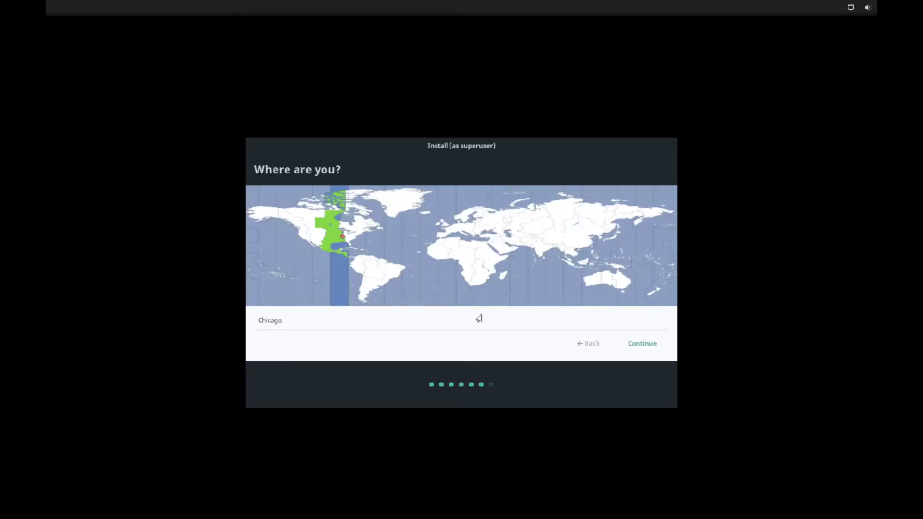
Set the time zone to Denver, then enter the user's name and computer name
left_click(316, 238)
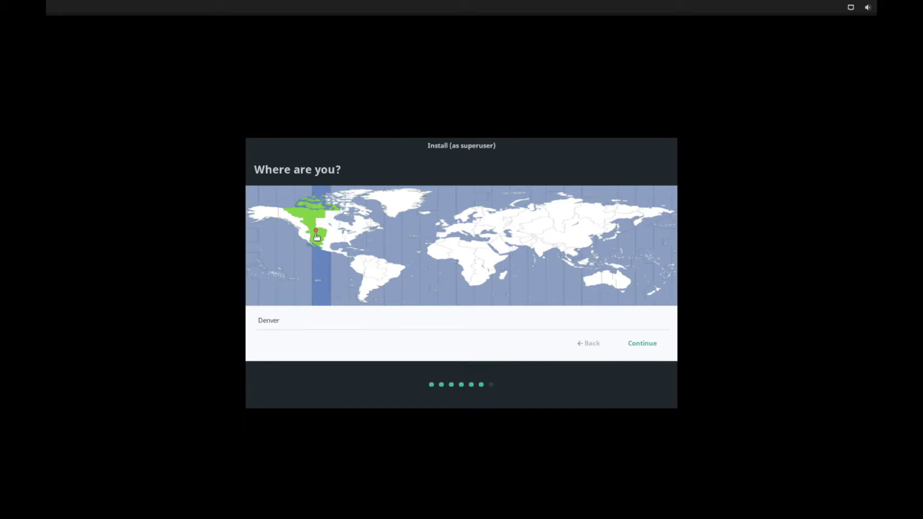
left_click(643, 346)
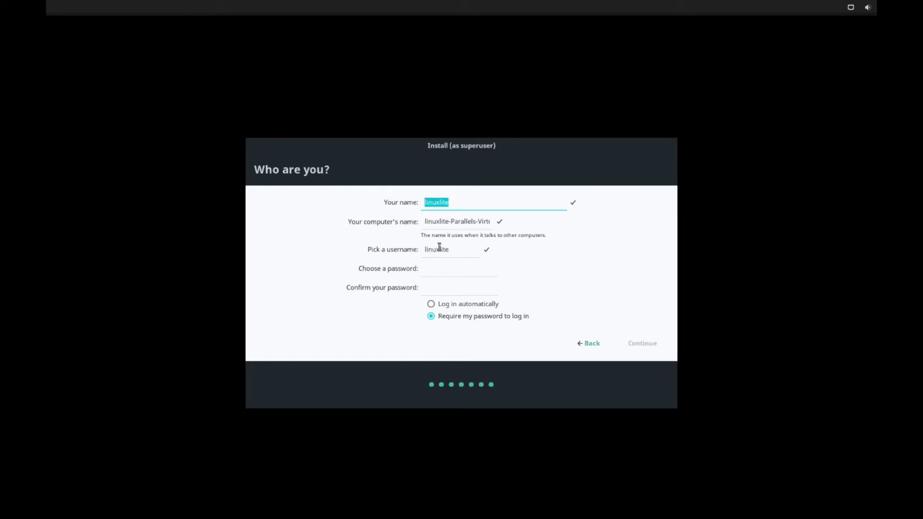
type("i")
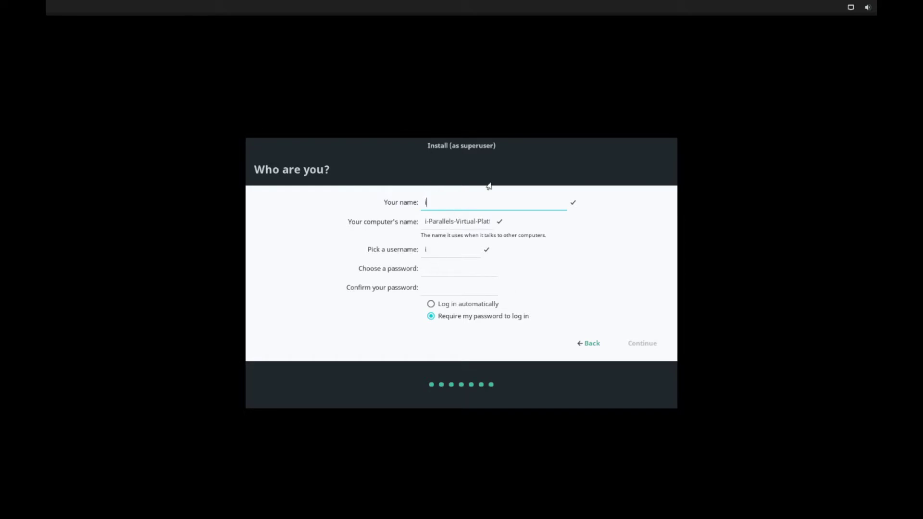
key("BackSpace")
type("savvynik")
key("Tab")
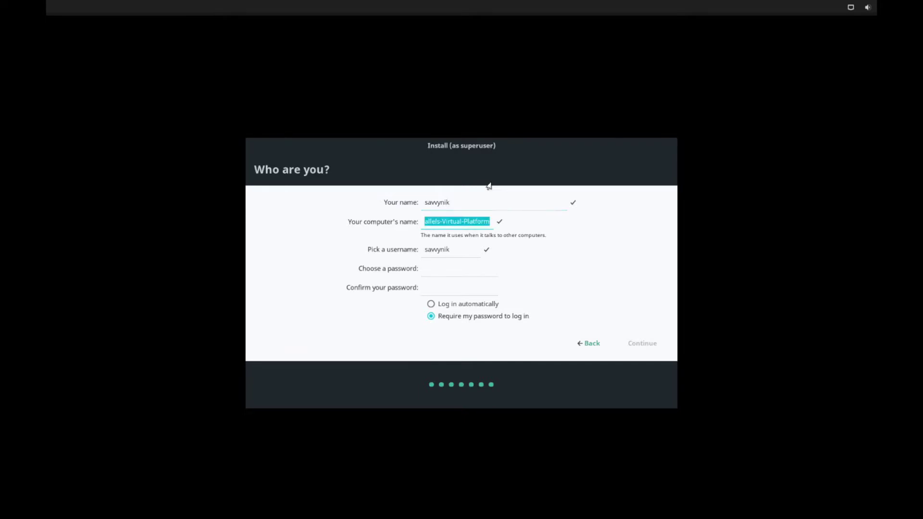
type("savyynik")
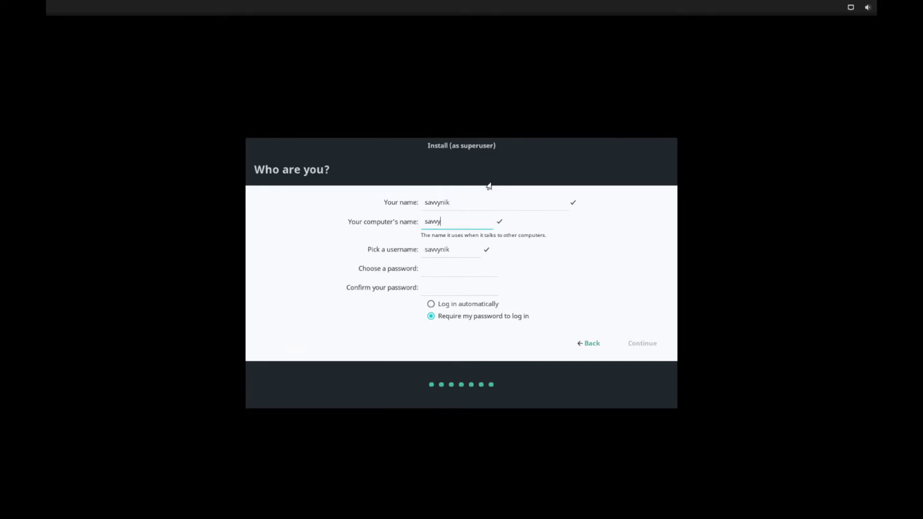
key("Tab")
key("Tab")
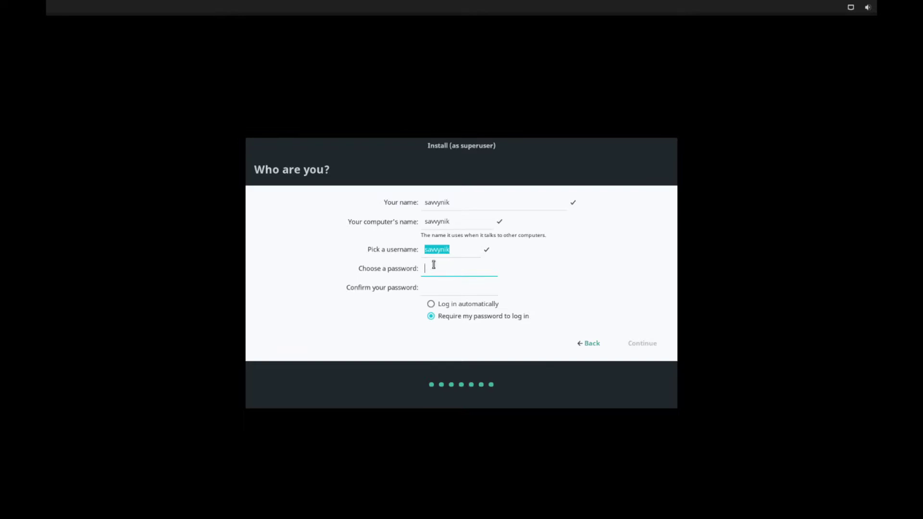
Enter and confirm the account password and choose to log in automatically
left_click(432, 281)
left_click(439, 270)
type("•••••••••")
key("Tab")
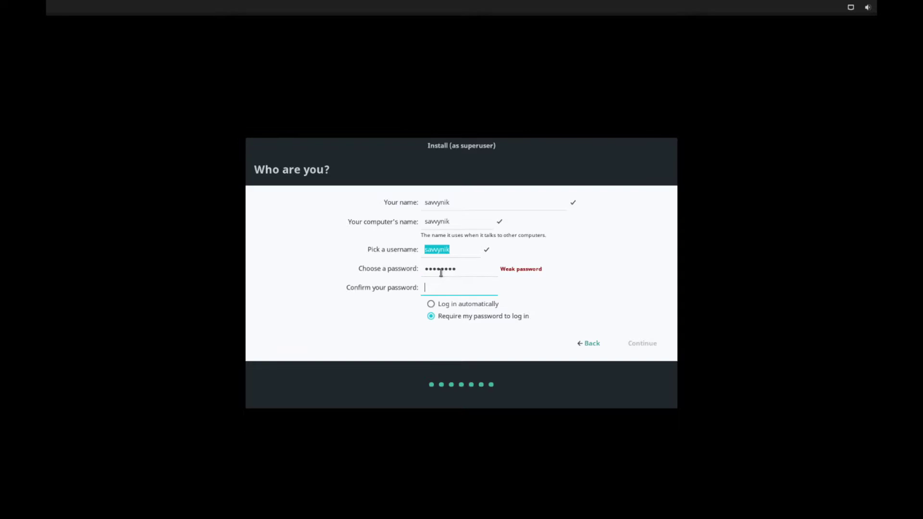
type("••••••••")
key("Tab")
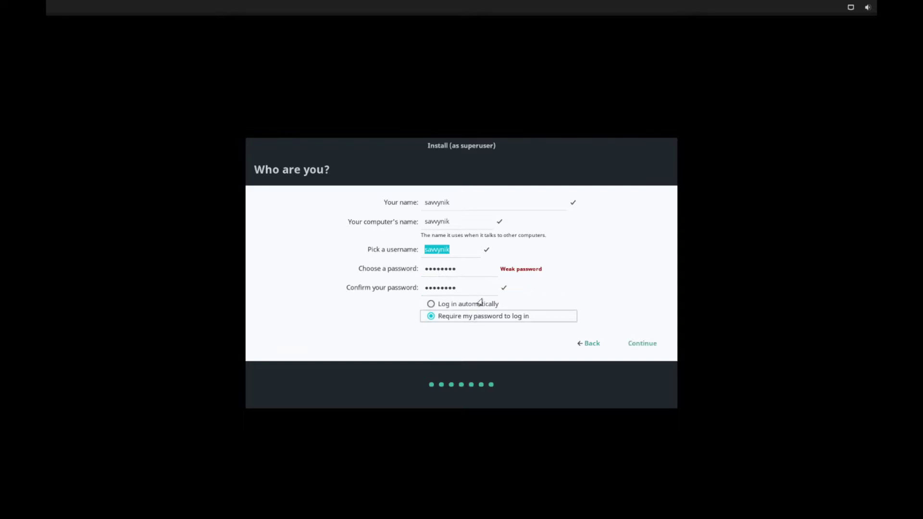
left_click(480, 304)
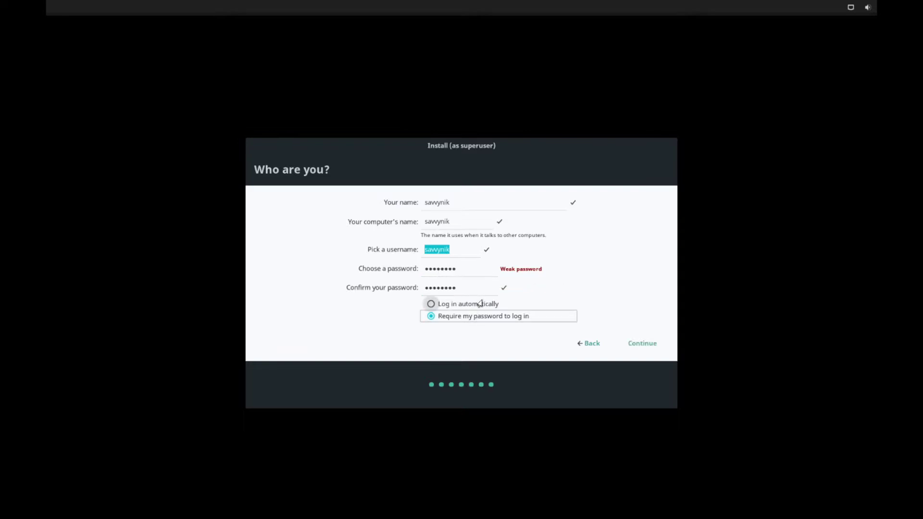
left_click(635, 351)
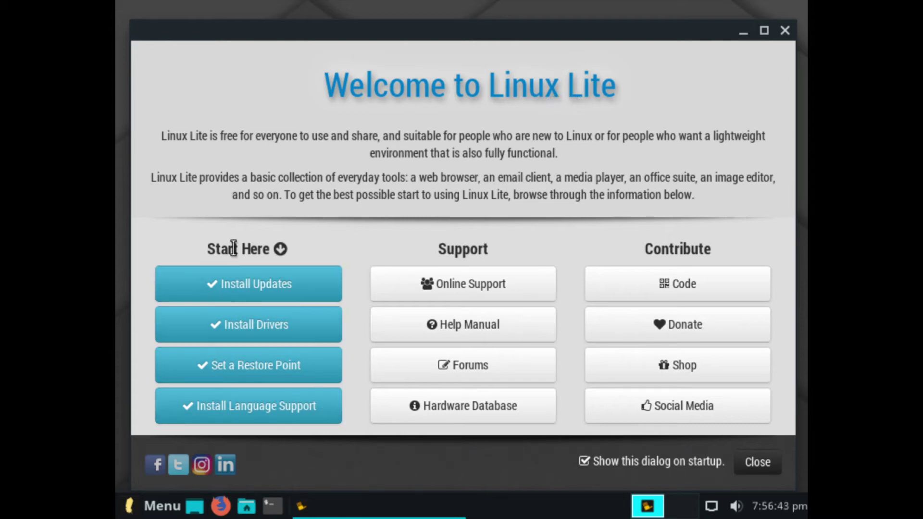
Untick 'Show this dialog on startup' in the Welcome to Linux Lite dialog
left_click_drag(207, 249, 555, 237)
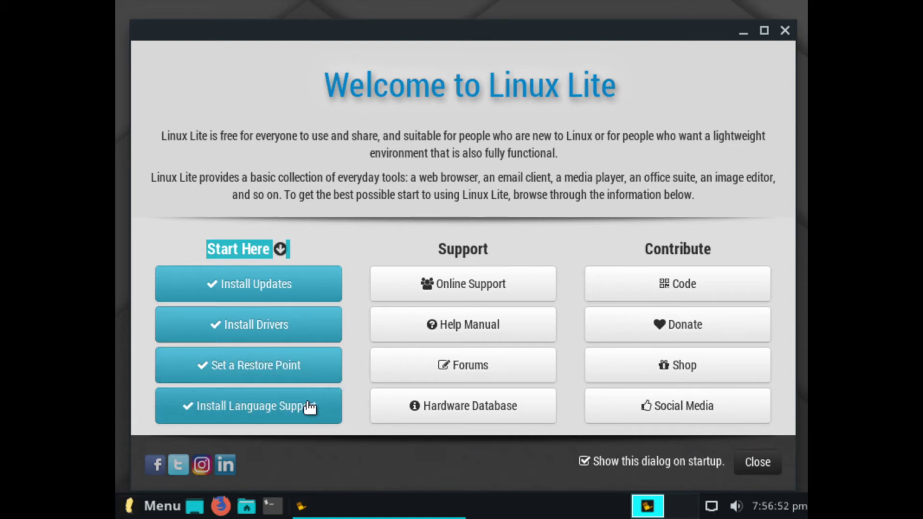
left_click(495, 234)
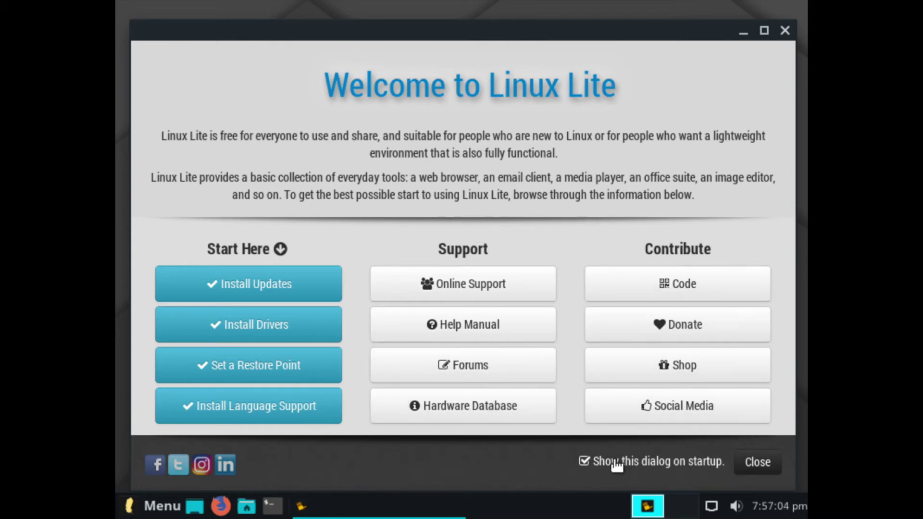
left_click(586, 461)
Close the Welcome dialog and open then dismiss the desktop context menu
left_click(758, 463)
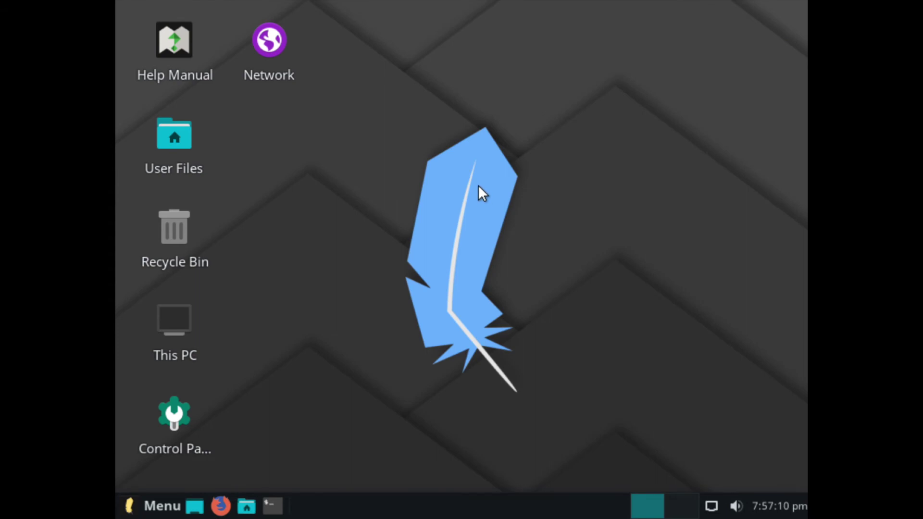
right_click(344, 183)
mouse_move(345, 185)
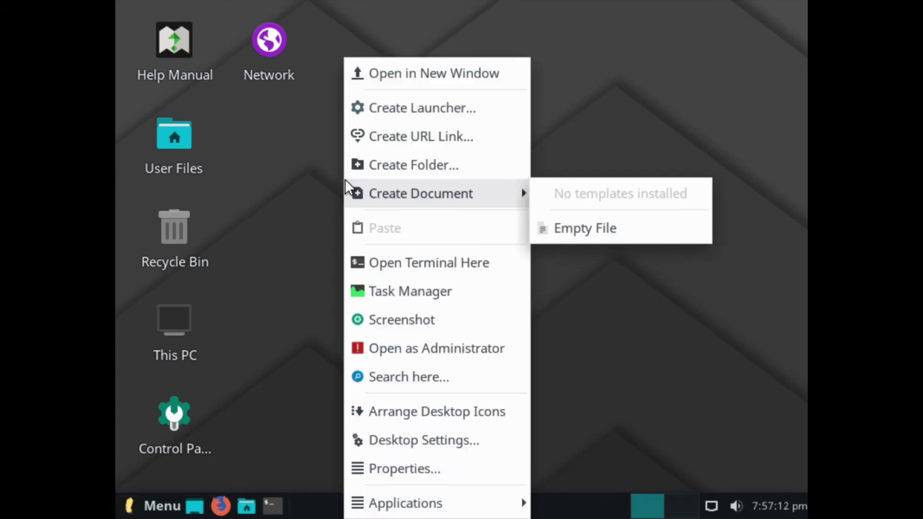
left_click(288, 191)
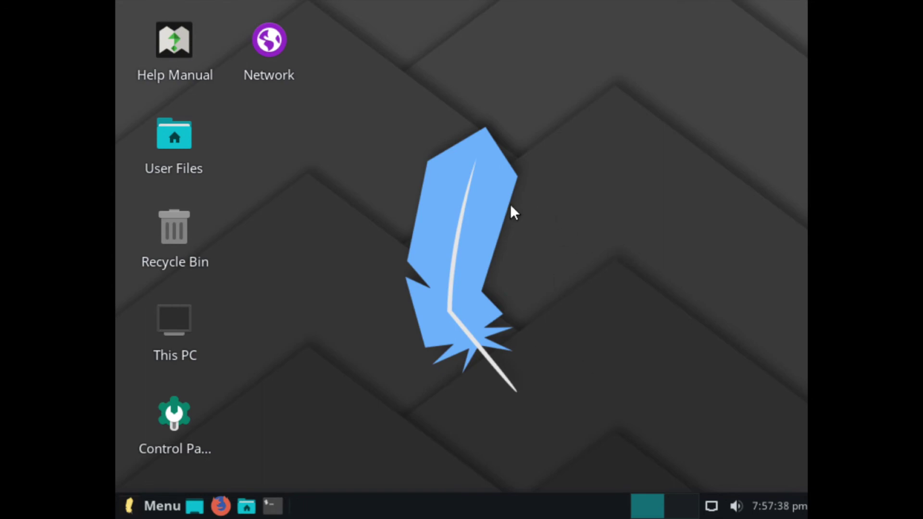
Open and close the applications menu and the network connections menu
left_click(164, 510)
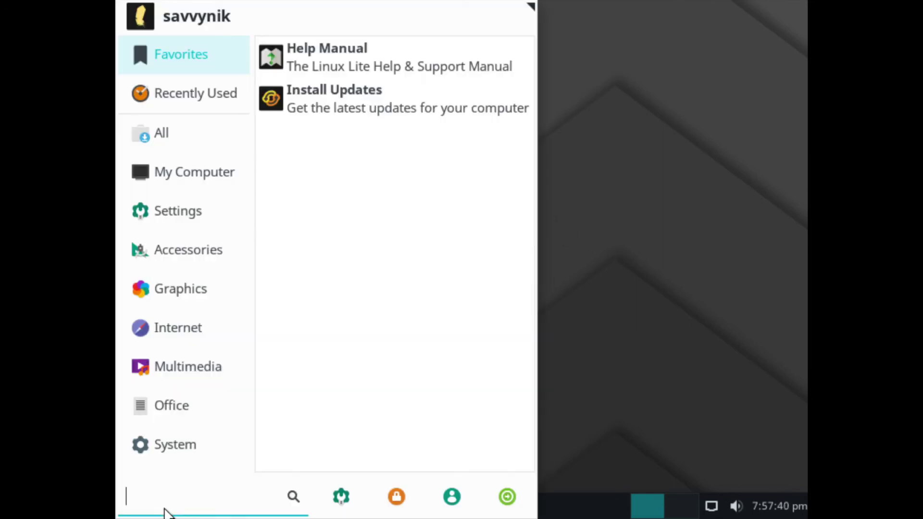
left_click(577, 126)
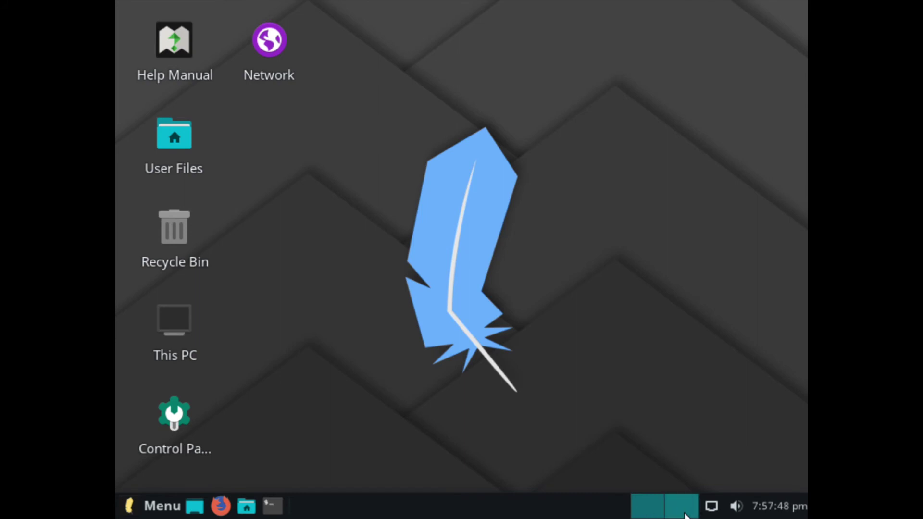
left_click(714, 509)
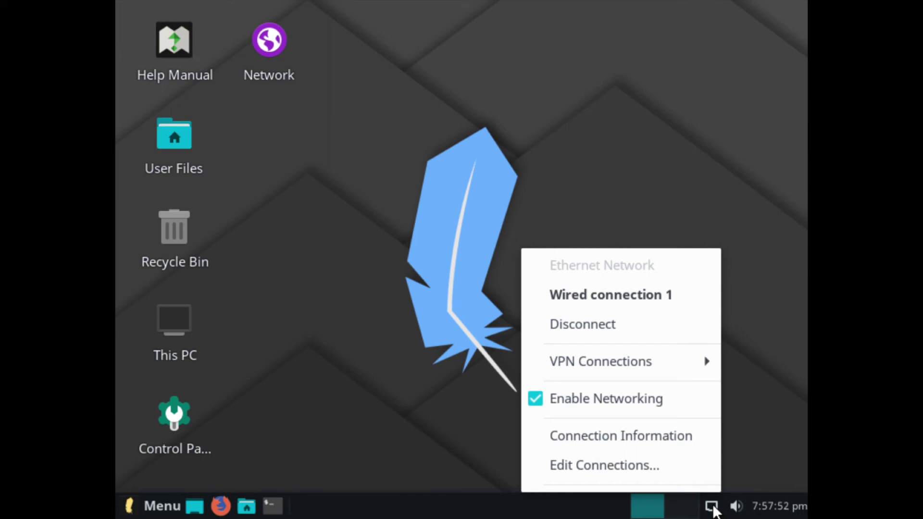
left_click(713, 508)
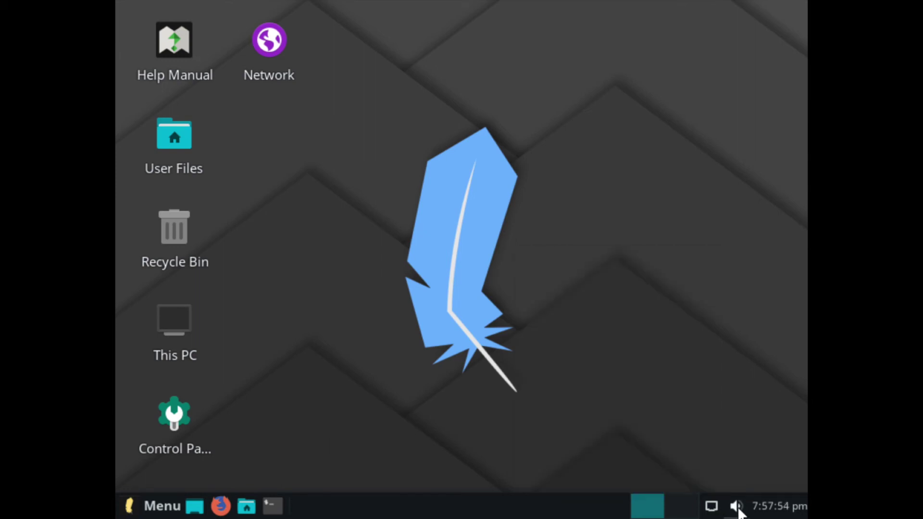
mouse_move(775, 514)
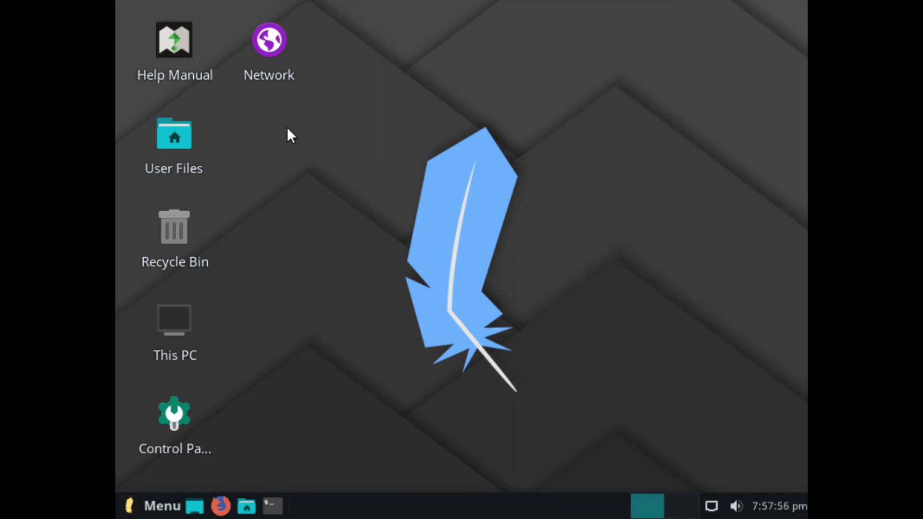